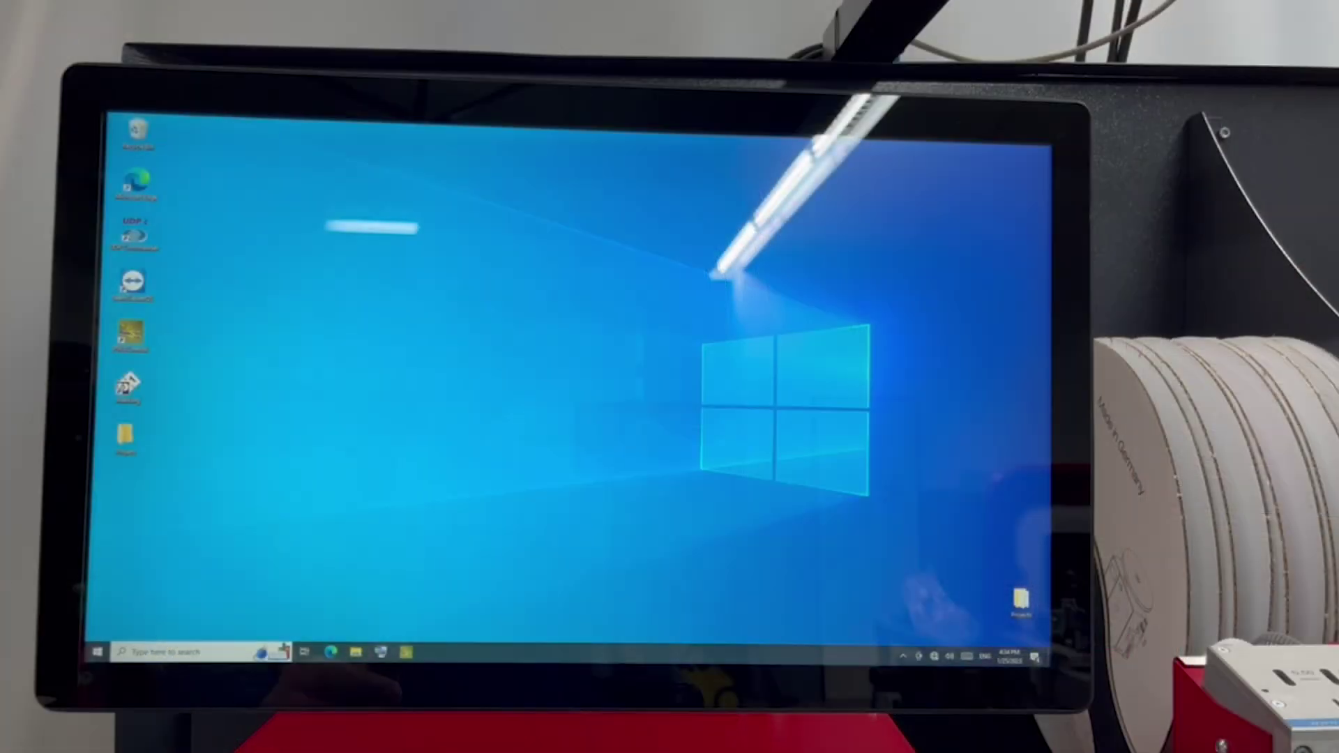
Copy the Universalloadbanks_WIR file from the PWA6000 USB drive (D:) into the Projects folder on the desktop
{"action": "left_click", "coordinate": [356, 652]}
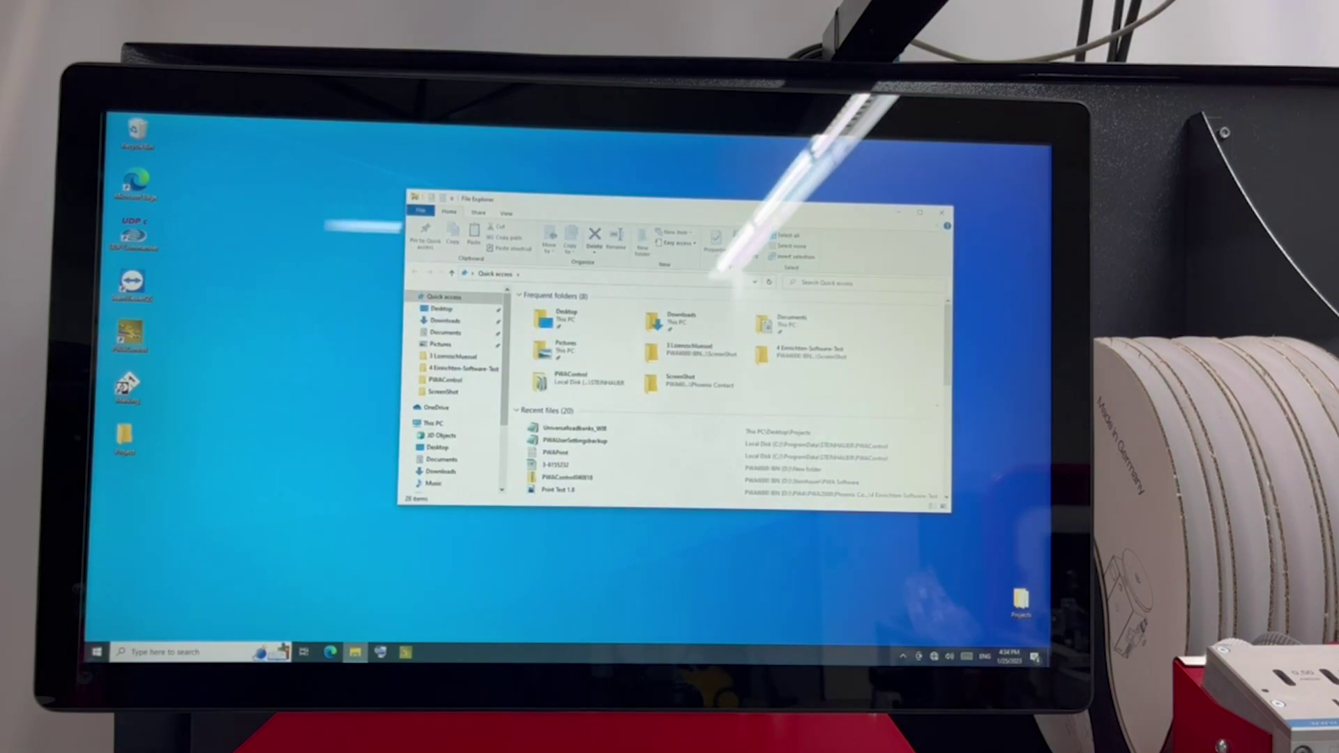
{"action": "scroll", "coordinate": [461, 433], "scroll_direction": "down", "scroll_amount": 2}
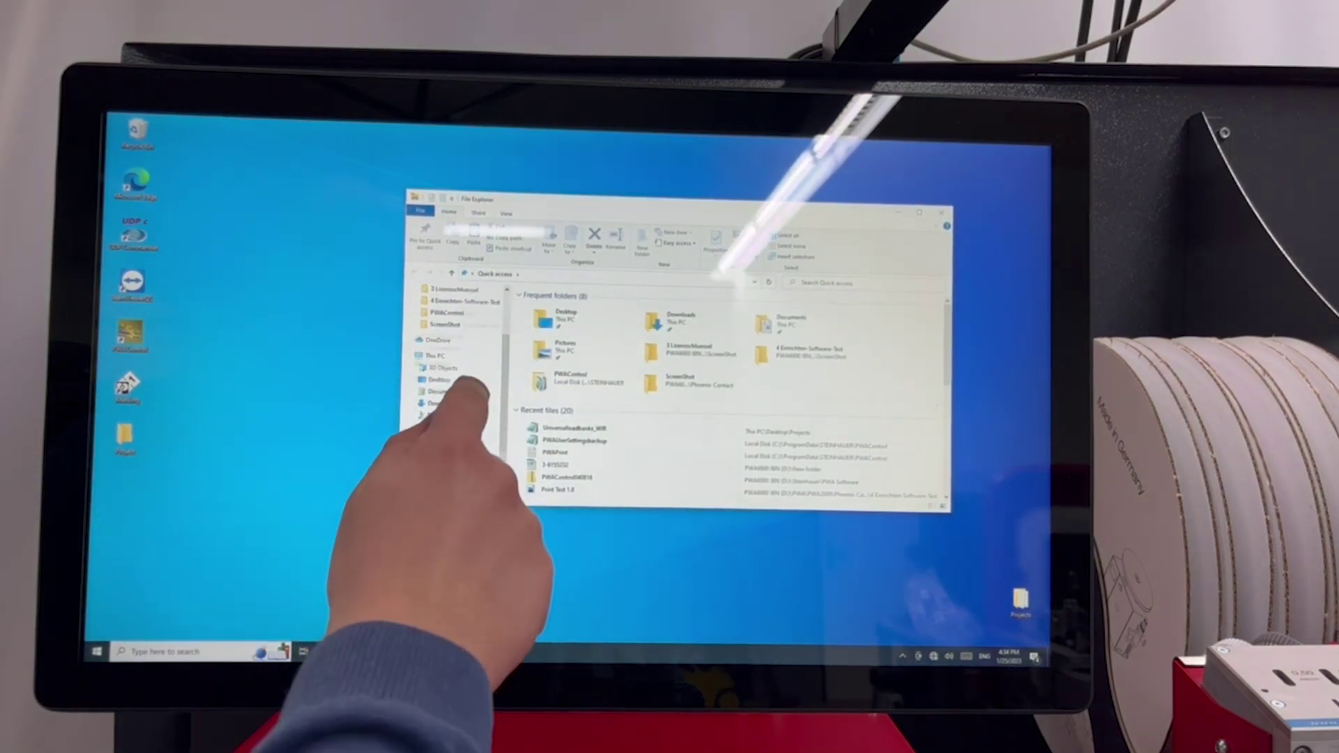
{"action": "left_click", "coordinate": [447, 463]}
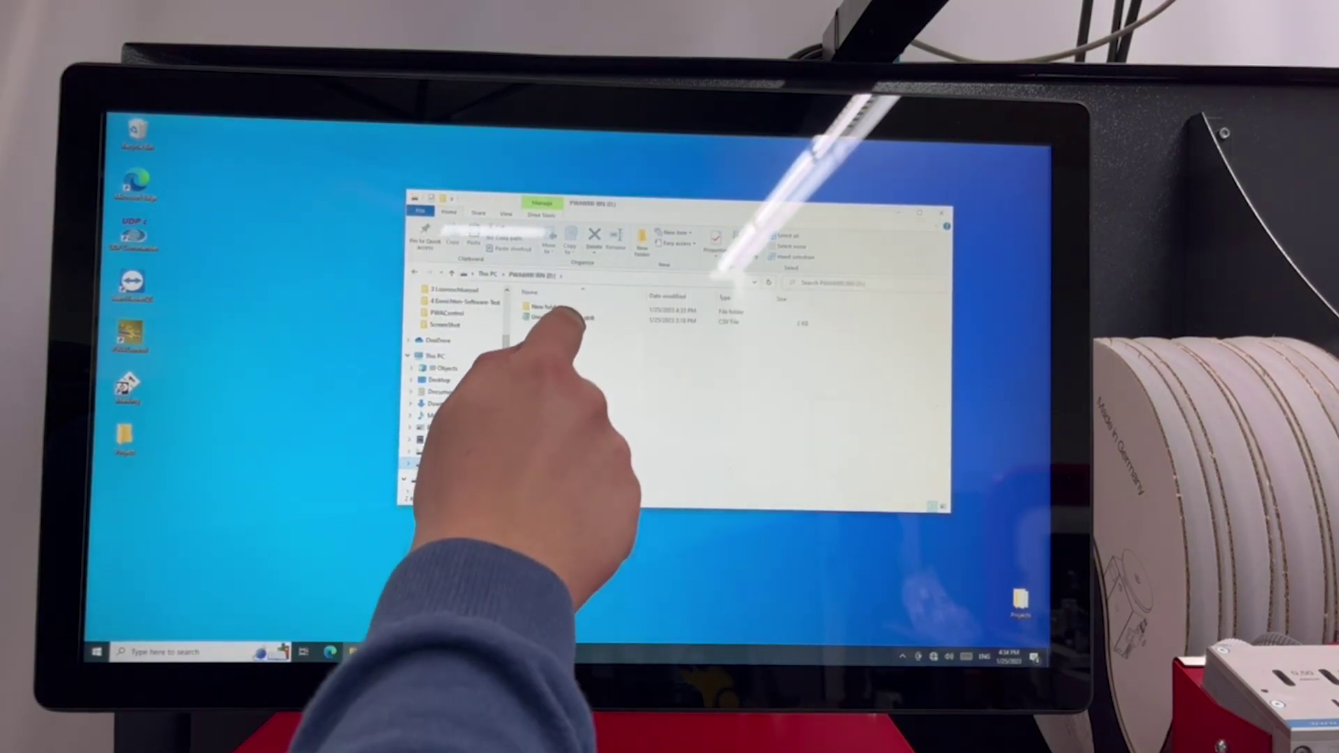
{"action": "left_click_drag", "start_coordinate": [561, 316], "coordinate": [126, 438]}
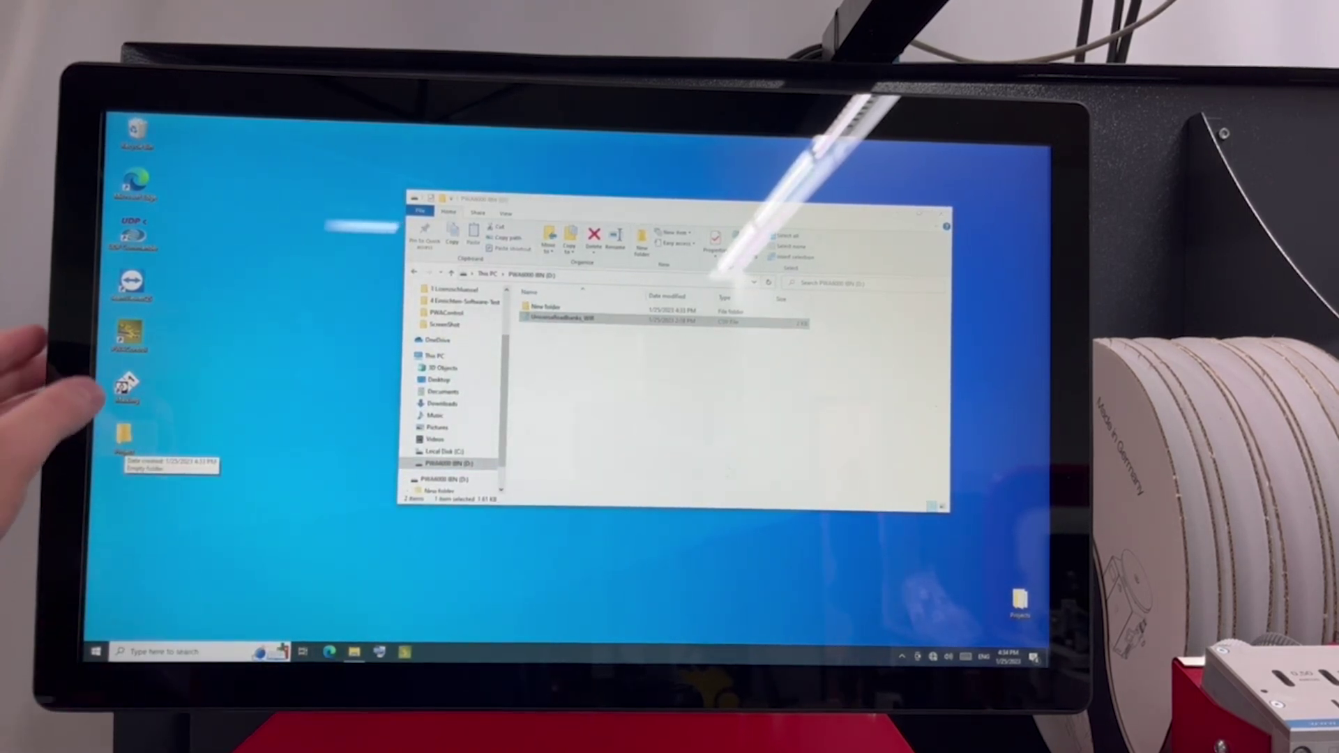
Launch PWAControl and load Universalloadbanks_WIR.CSV from the desktop's Universalloadbanks folder into a new wirelist import
{"action": "double_click", "coordinate": [129, 332]}
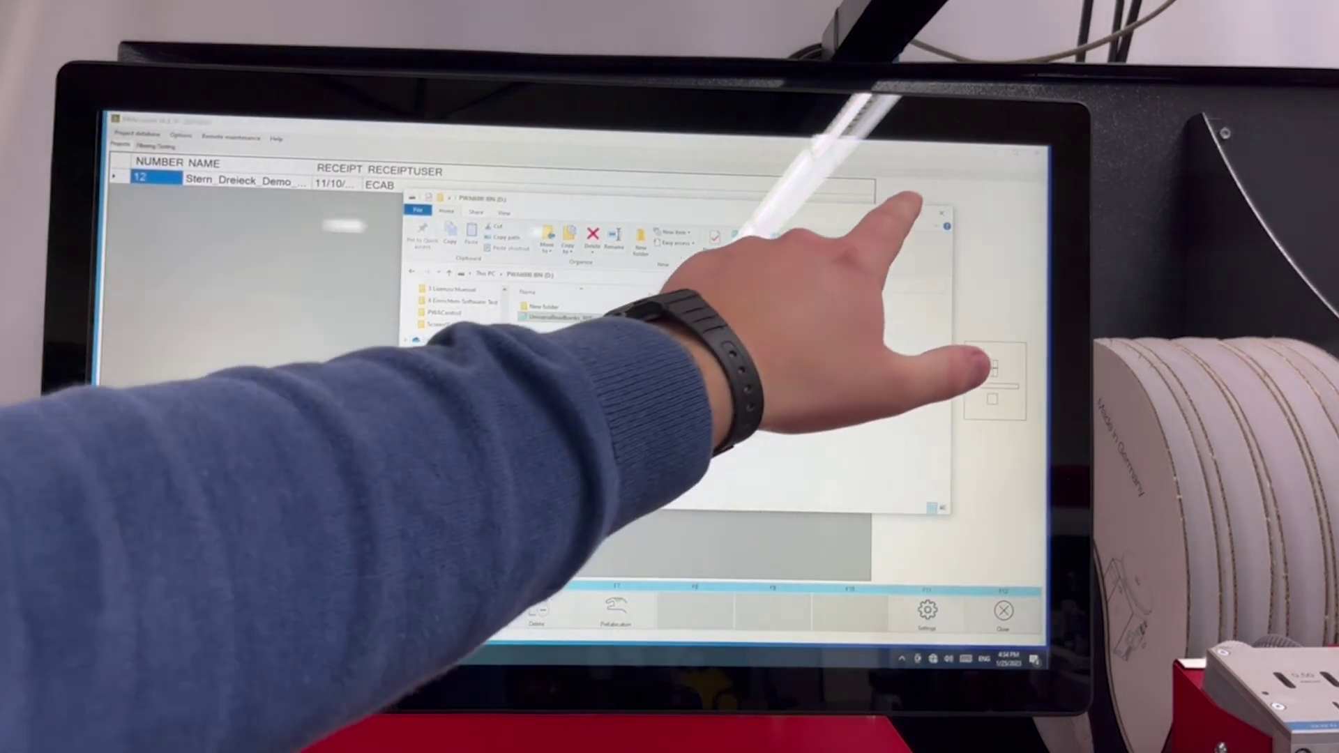
{"action": "left_click", "coordinate": [907, 215]}
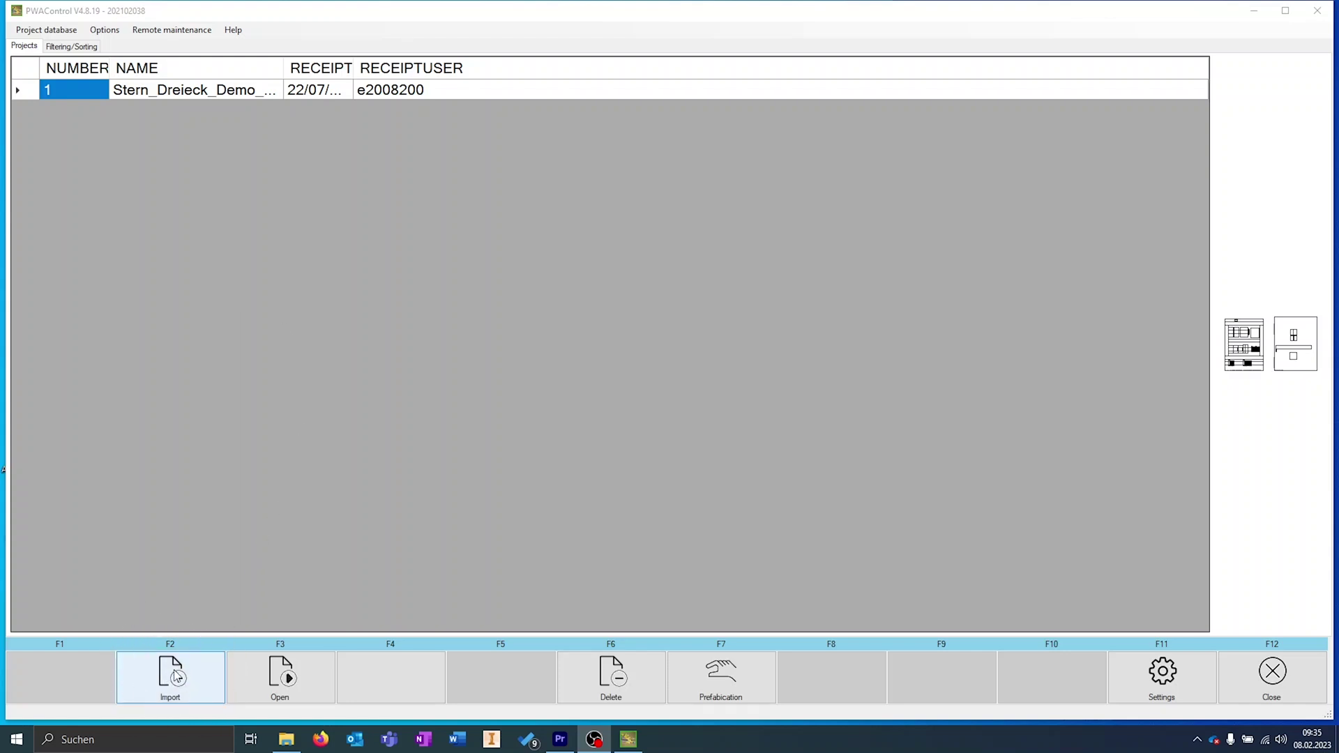
{"action": "left_click", "coordinate": [175, 675]}
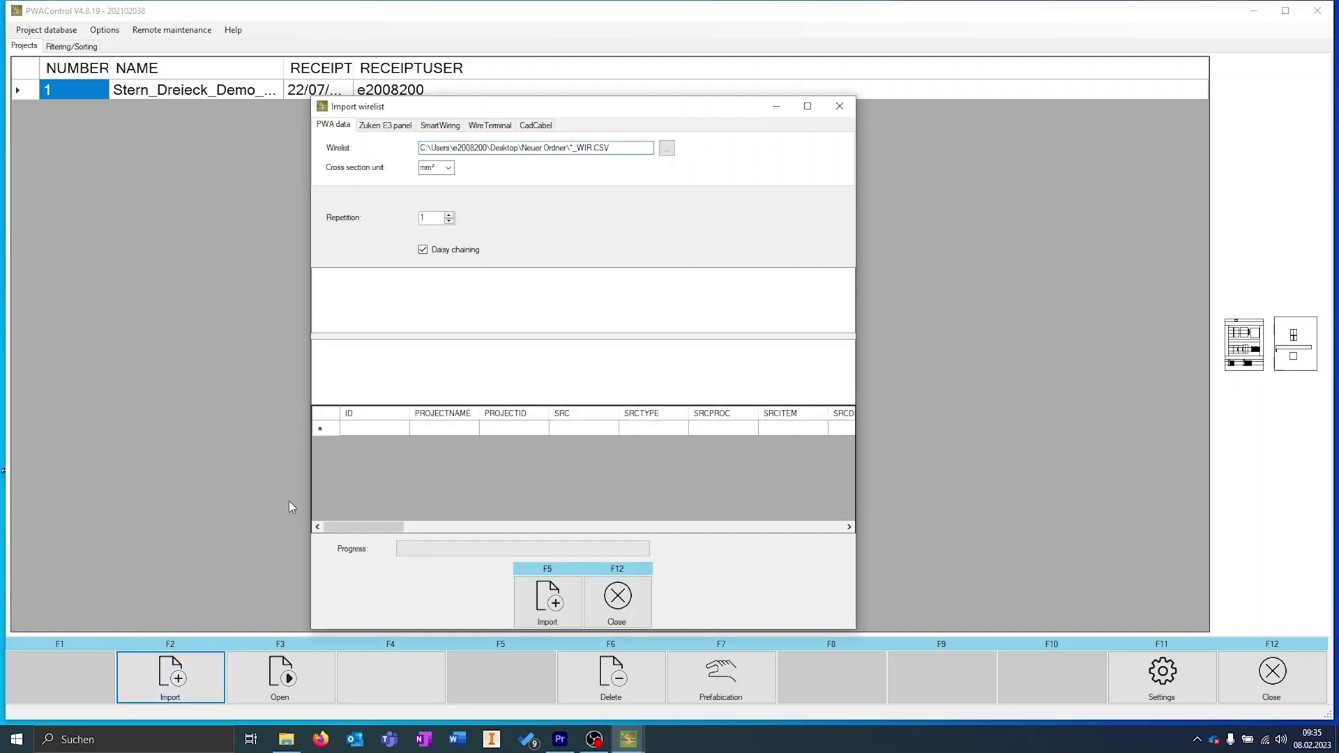
{"action": "left_click", "coordinate": [667, 150]}
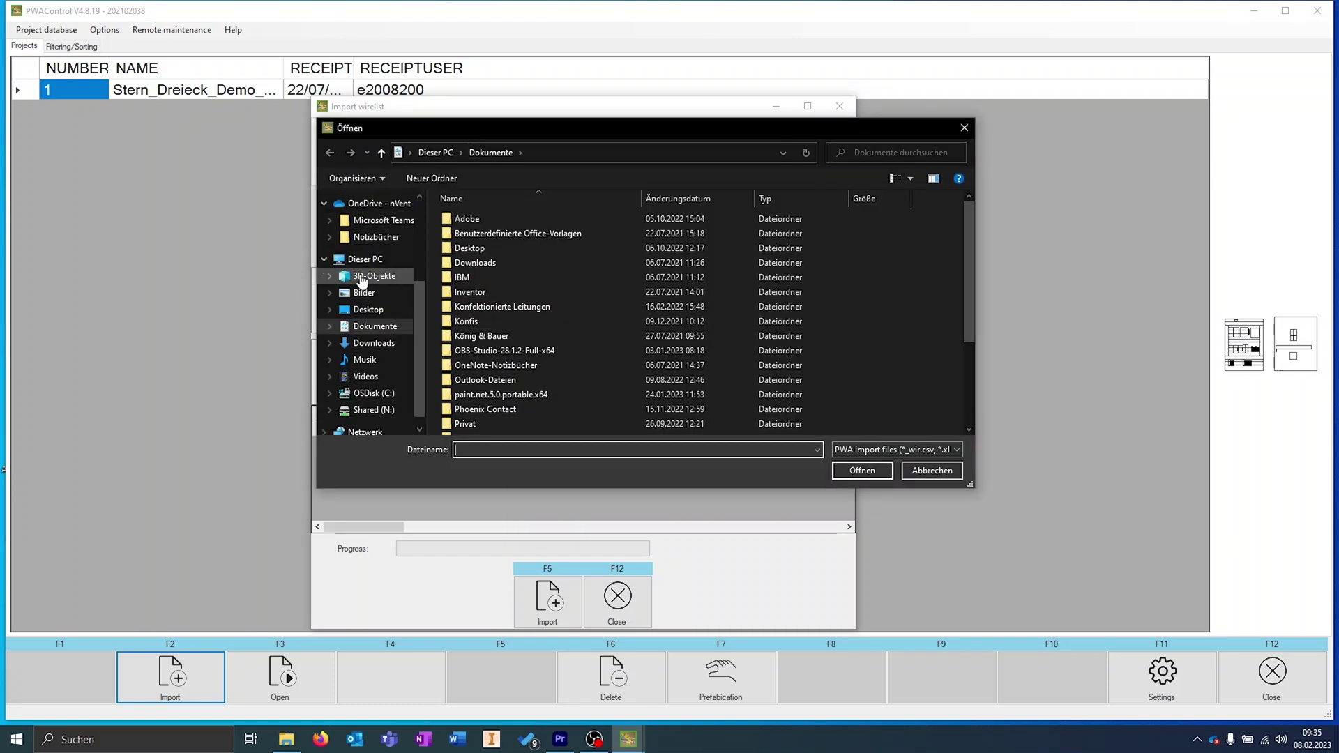
{"action": "left_click", "coordinate": [360, 309]}
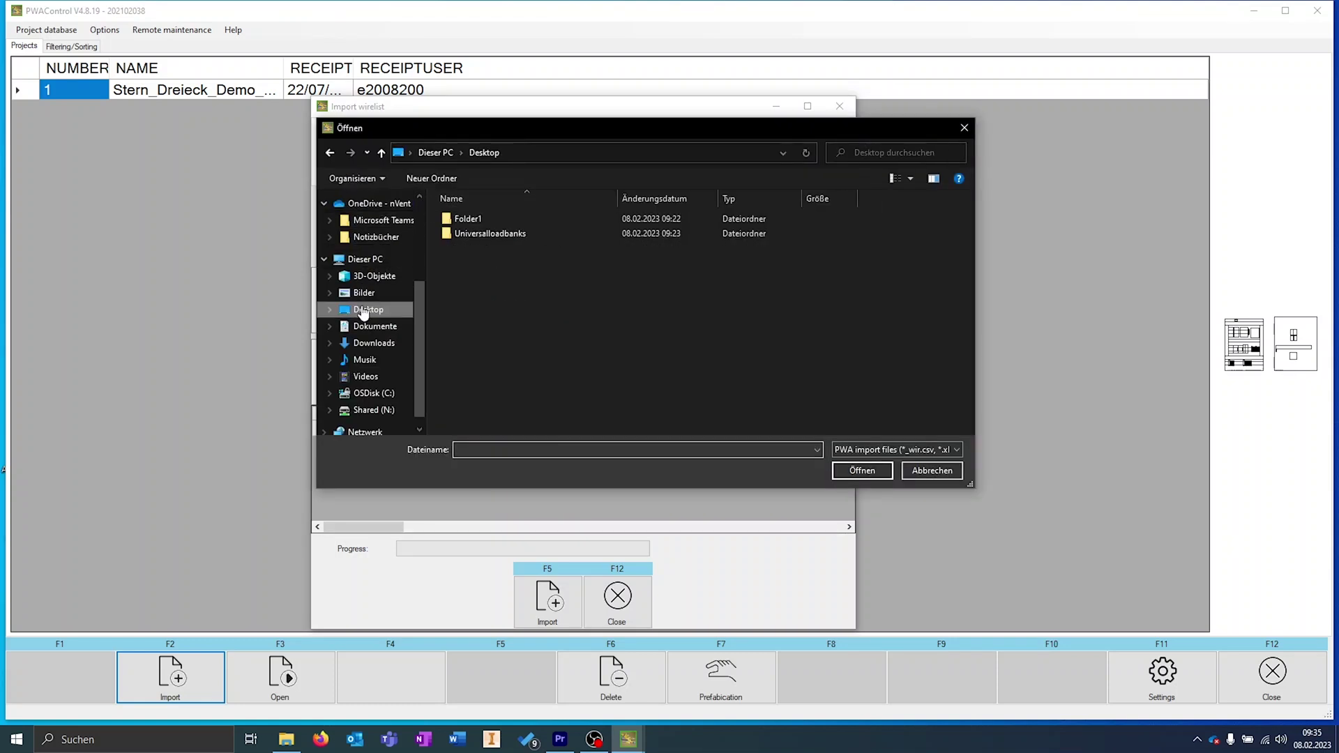
{"action": "double_click", "coordinate": [495, 235]}
{"action": "left_click", "coordinate": [497, 221]}
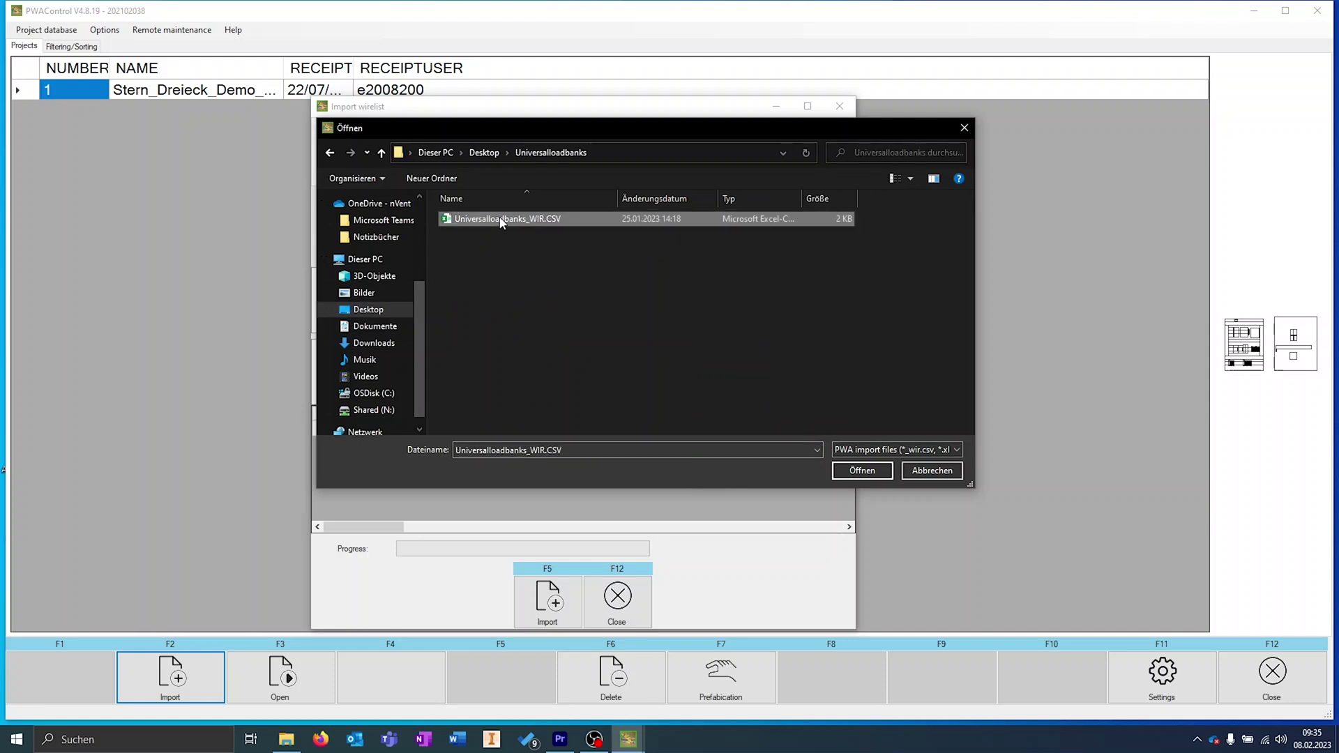
{"action": "left_click", "coordinate": [863, 471]}
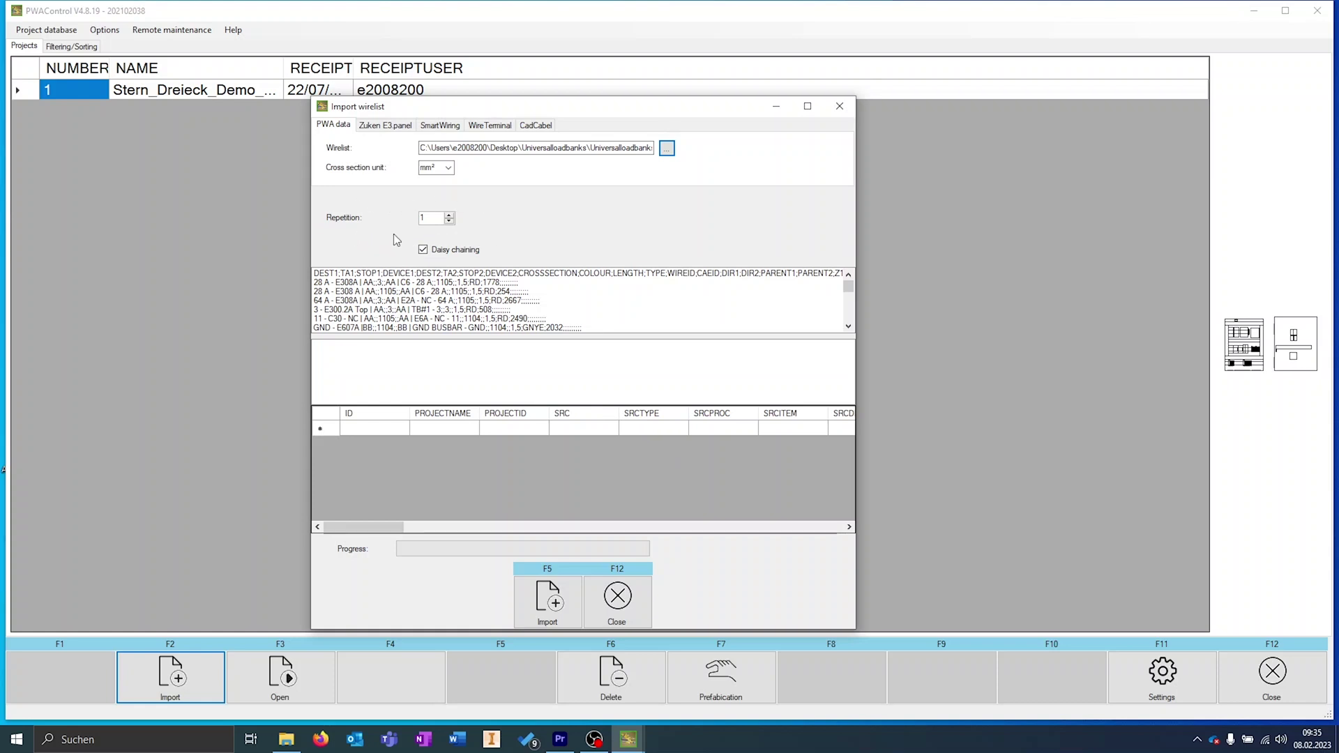
Import the wirelist with a repetition of 3 and close the import dialog
{"action": "left_click", "coordinate": [450, 217]}
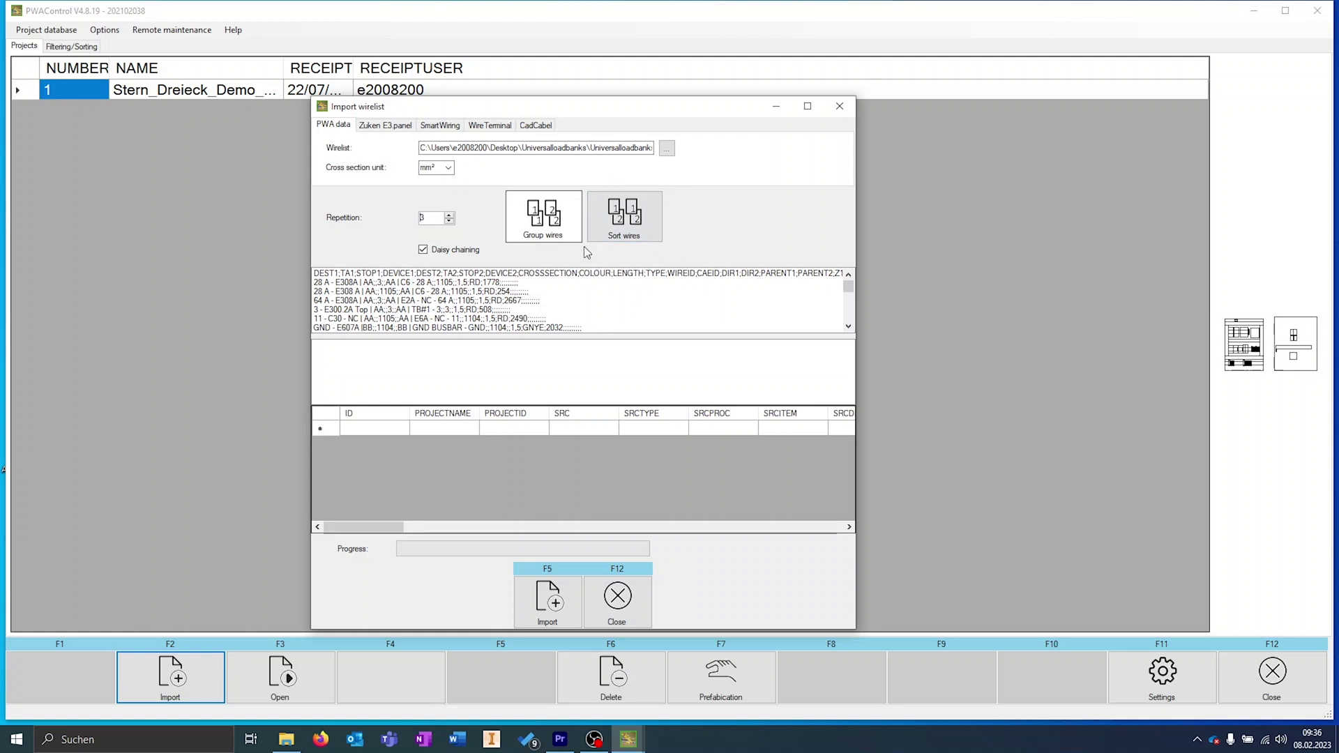
{"action": "left_click", "coordinate": [628, 225]}
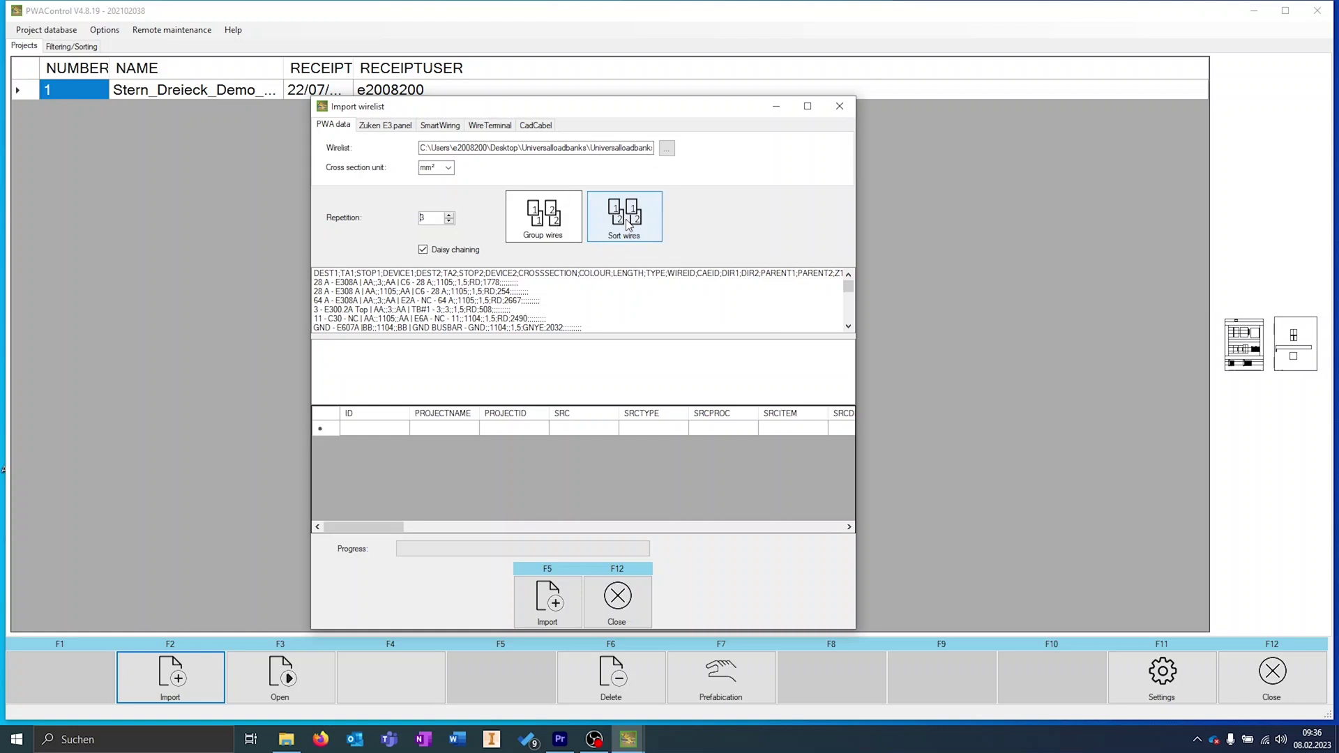
{"action": "left_click", "coordinate": [553, 601]}
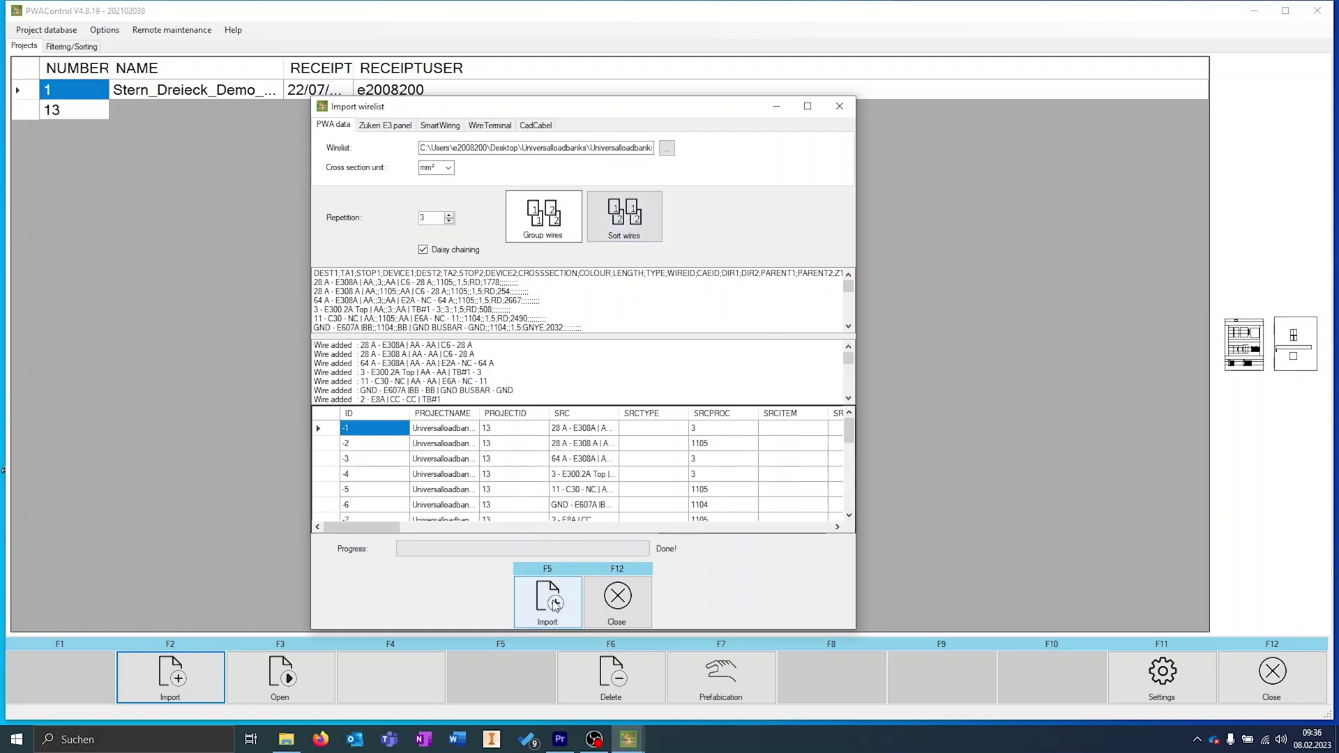
{"action": "left_click", "coordinate": [618, 600]}
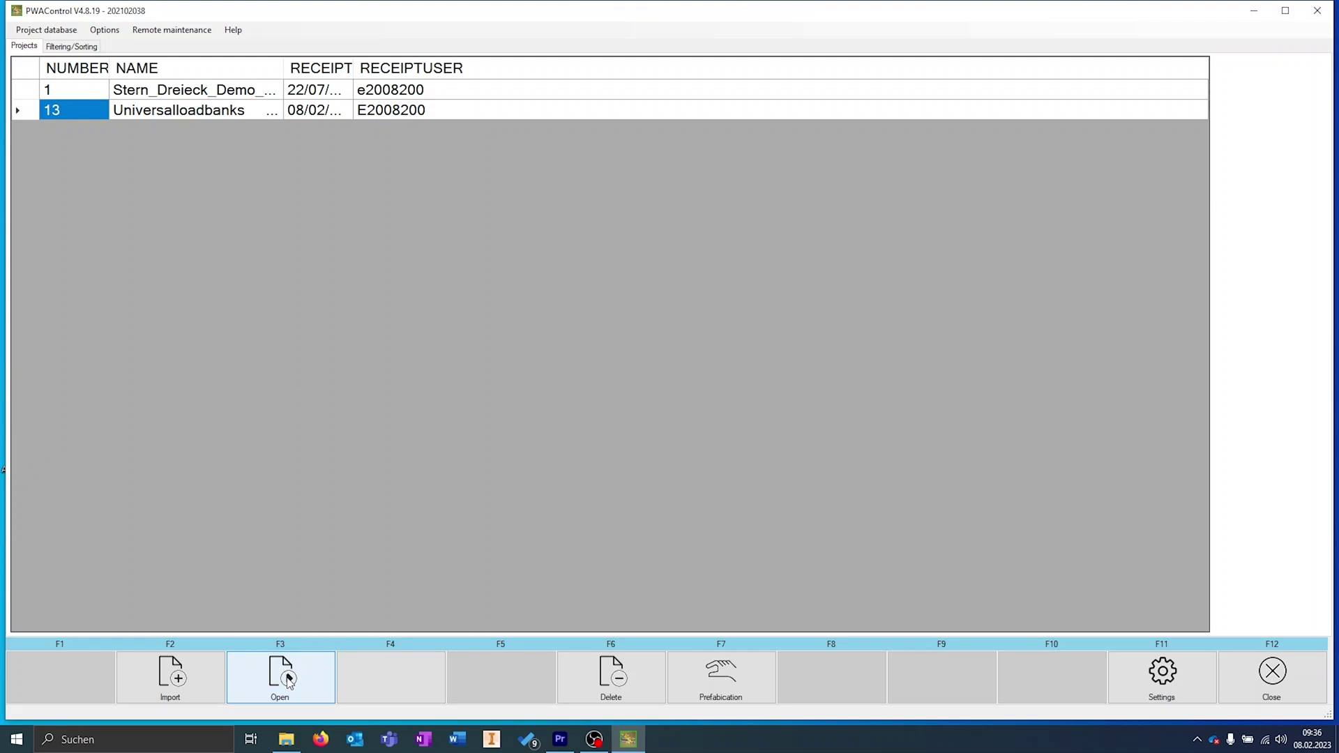
Open the Universalloadbanks project and widen the Source, Dest., SProc., Crosssection and Color columns of its wirelist
{"action": "left_click", "coordinate": [289, 682]}
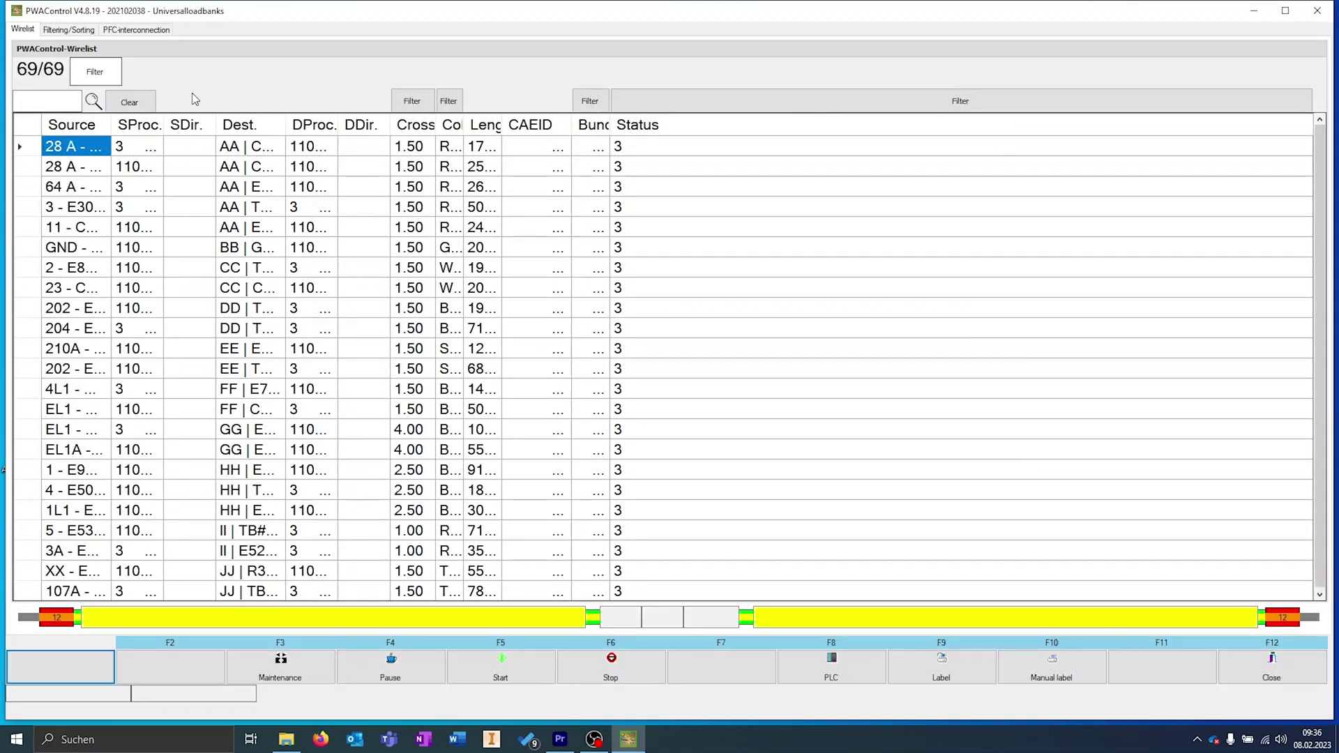
{"action": "left_click_drag", "start_coordinate": [111, 126], "coordinate": [360, 126]}
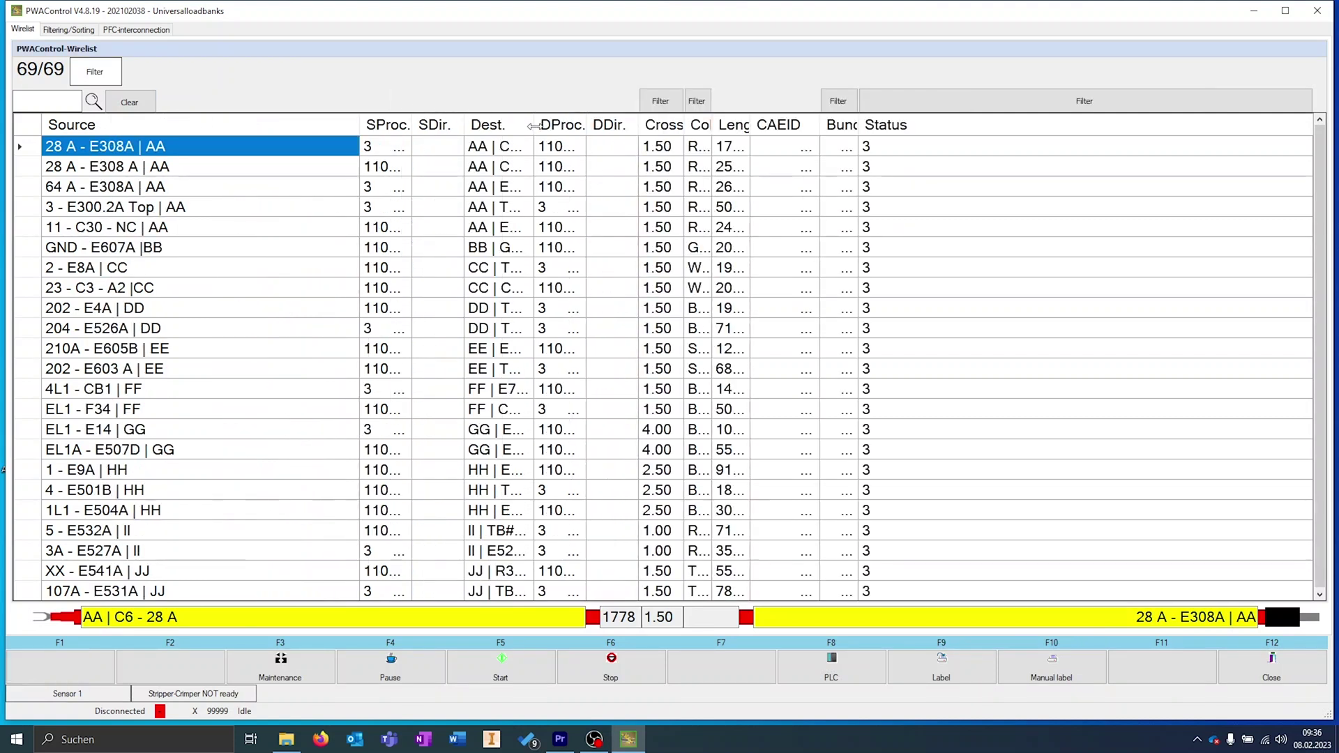
{"action": "left_click_drag", "start_coordinate": [534, 126], "coordinate": [809, 125]}
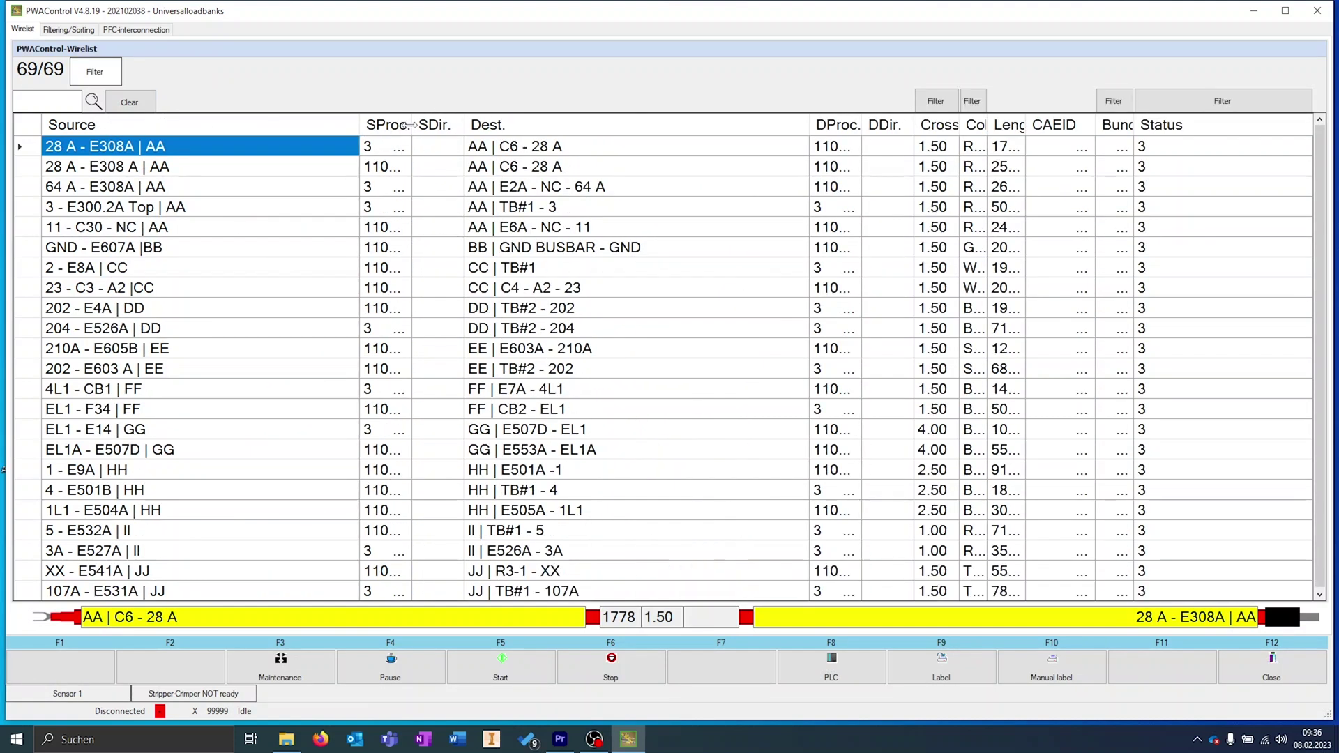
{"action": "left_click_drag", "start_coordinate": [411, 125], "coordinate": [427, 125]}
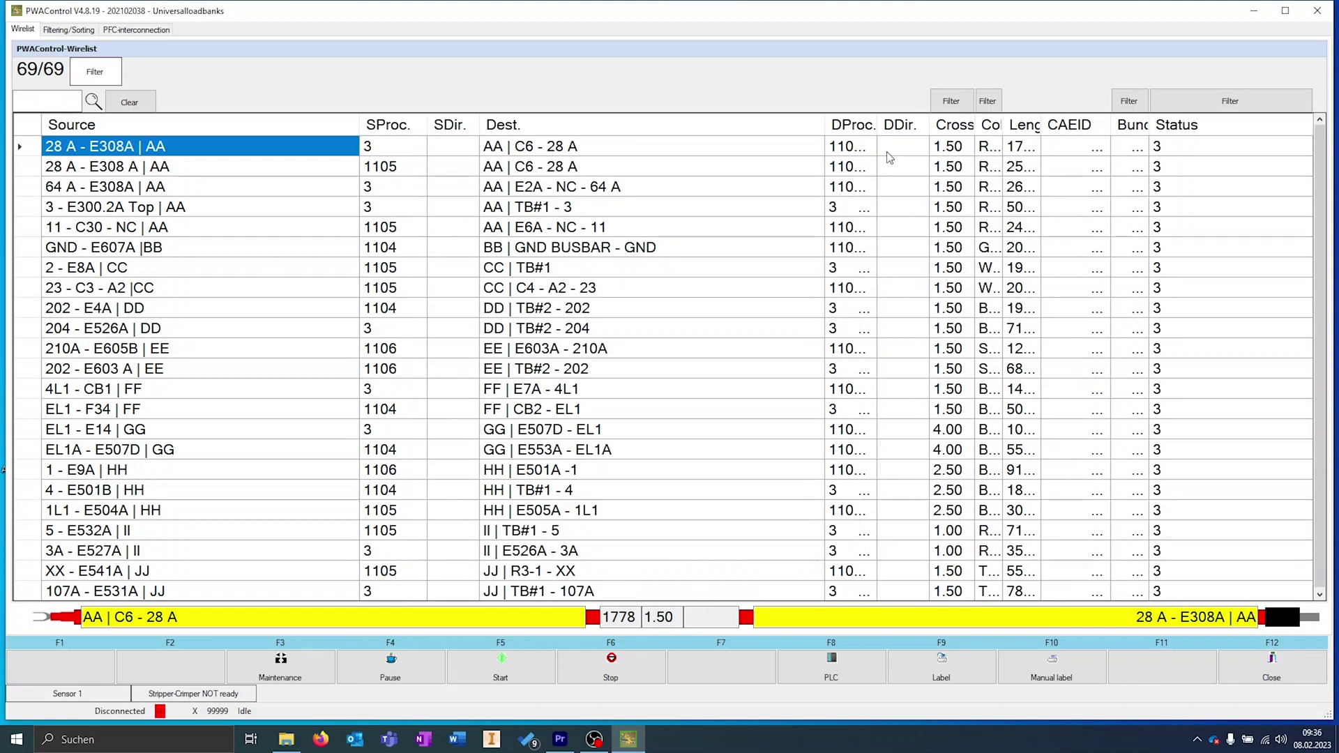
{"action": "left_click_drag", "start_coordinate": [977, 126], "coordinate": [1029, 125]}
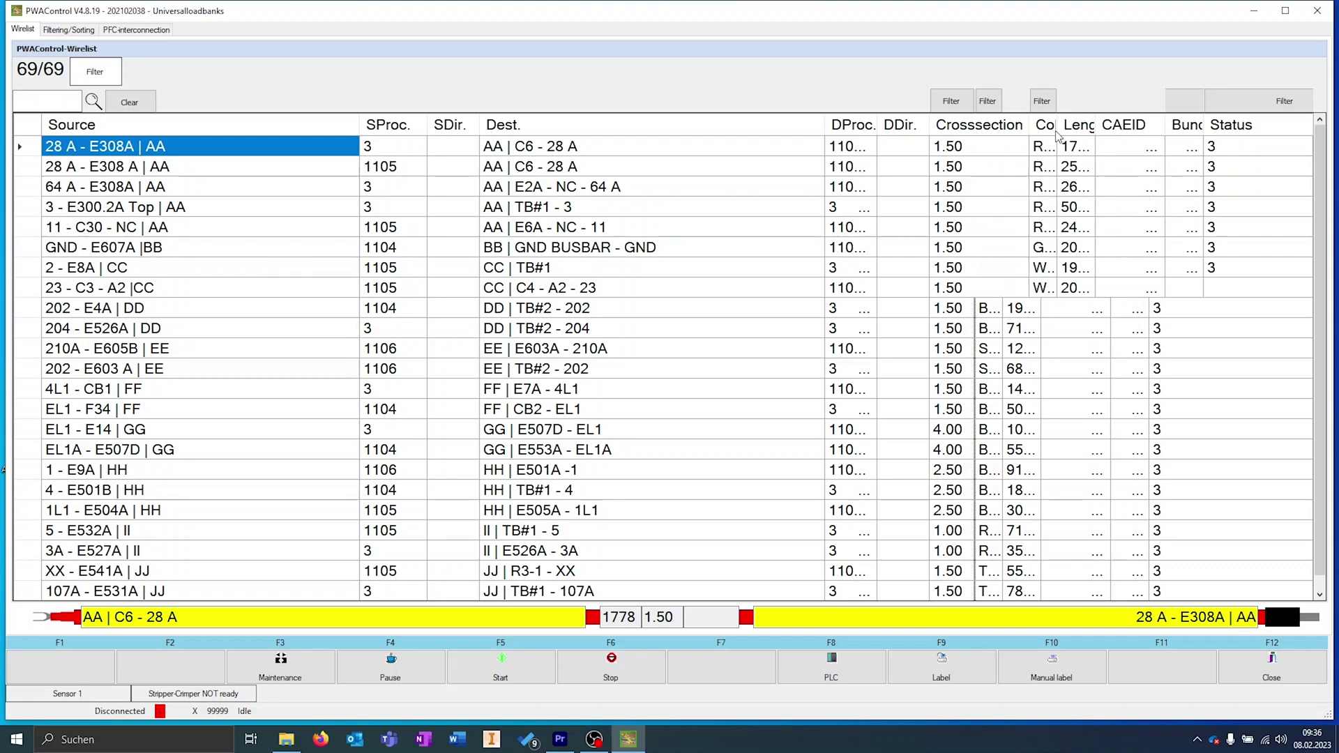
{"action": "left_click_drag", "start_coordinate": [1058, 123], "coordinate": [1116, 124]}
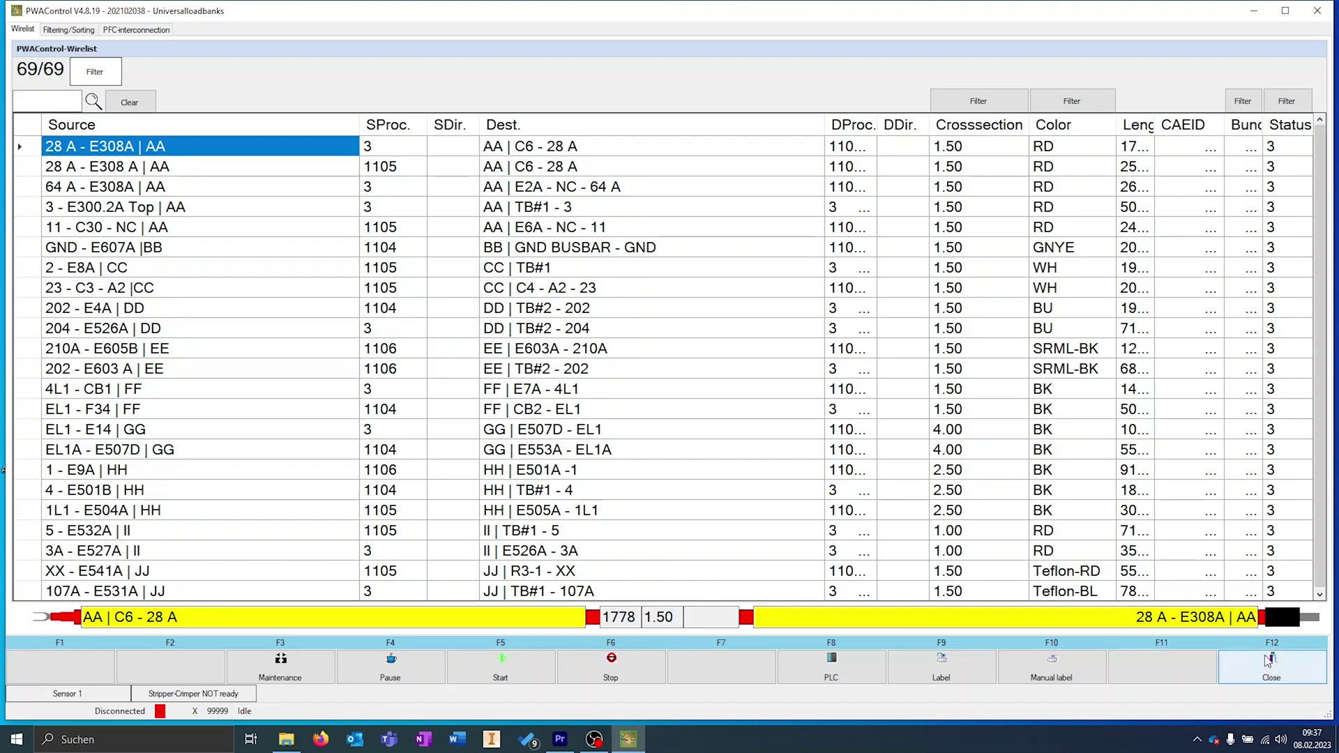
Preview the end treatments of several wires in the wirelist, ending with 23 - C3 - A2 |CC selected
{"action": "left_click", "coordinate": [1286, 620]}
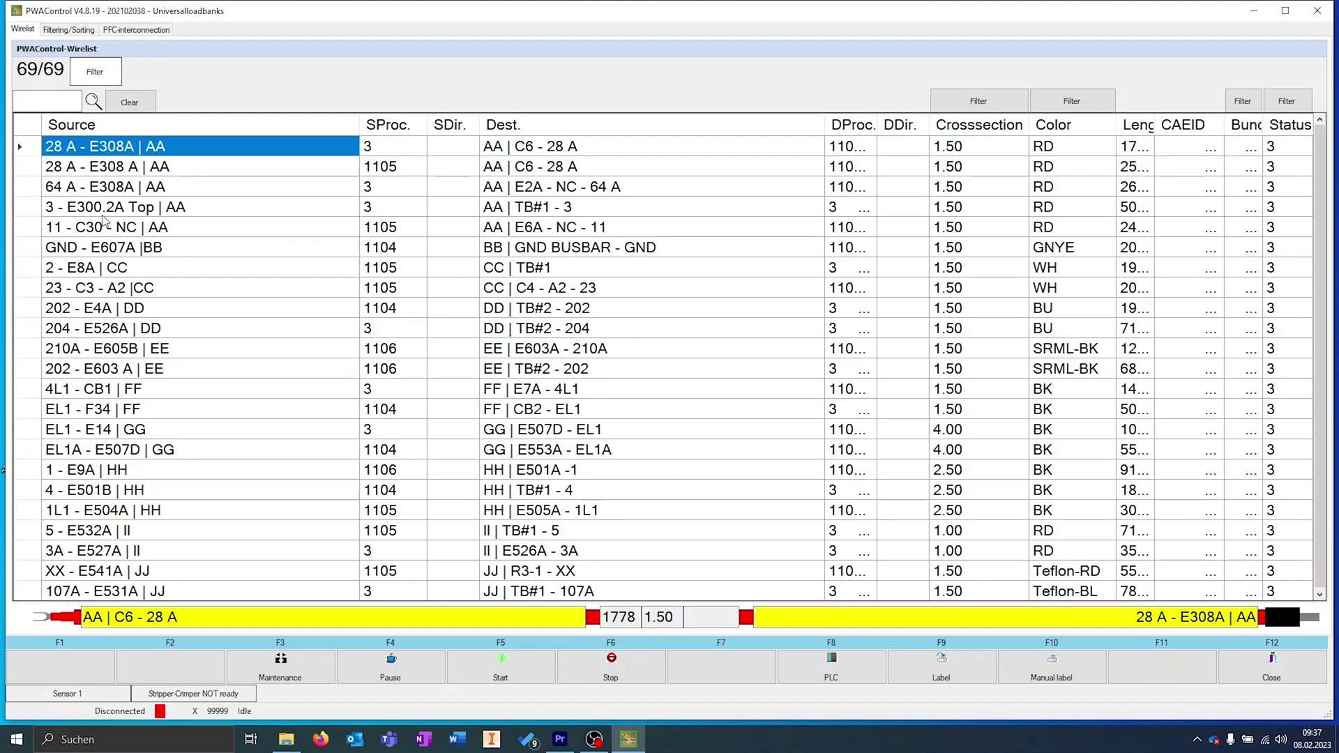
{"action": "left_click", "coordinate": [42, 172]}
{"action": "left_click", "coordinate": [38, 188]}
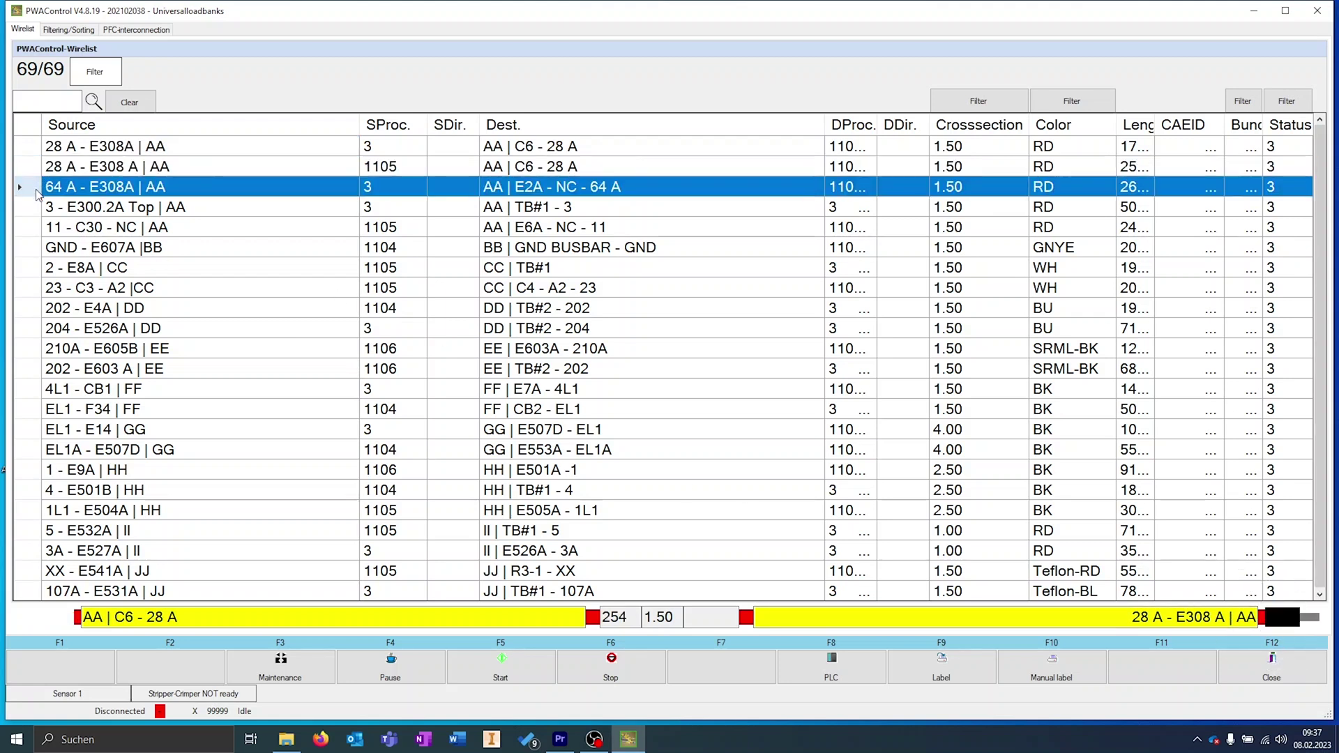
{"action": "left_click", "coordinate": [34, 211]}
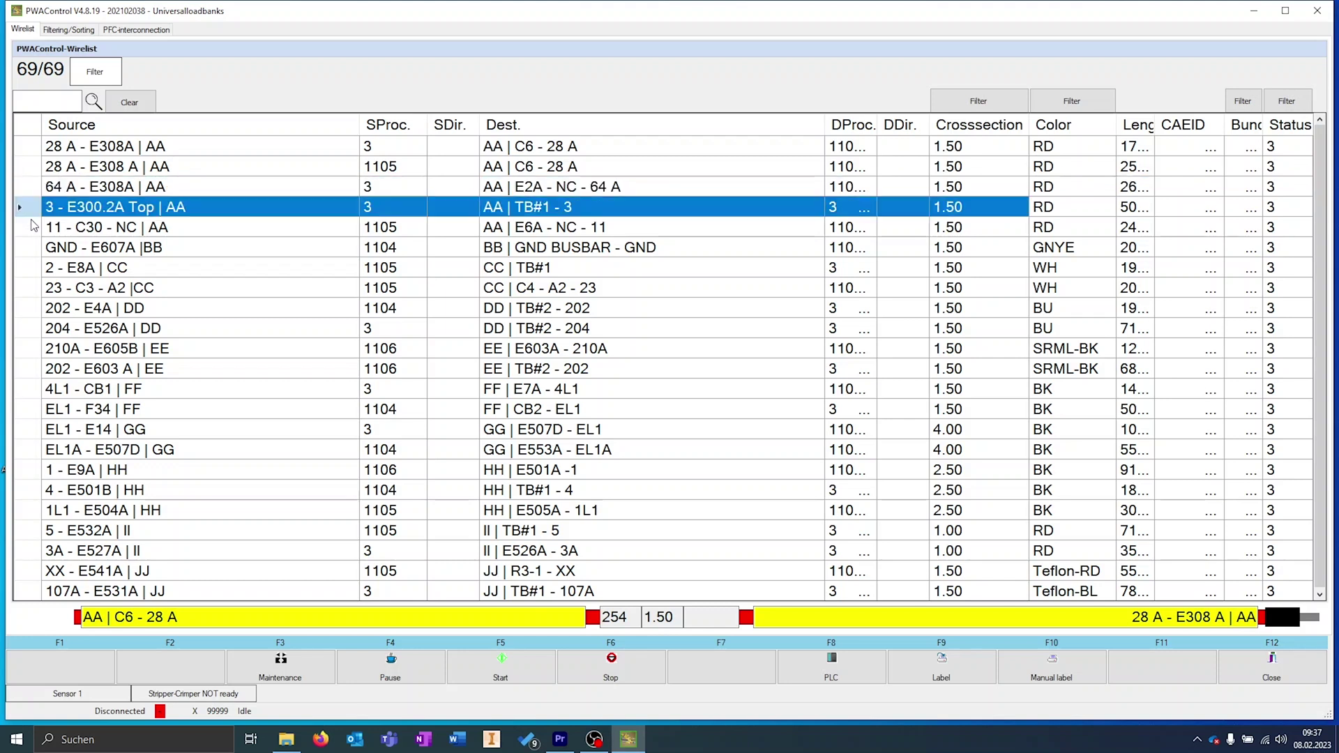
{"action": "left_click", "coordinate": [29, 268]}
{"action": "left_click", "coordinate": [34, 286]}
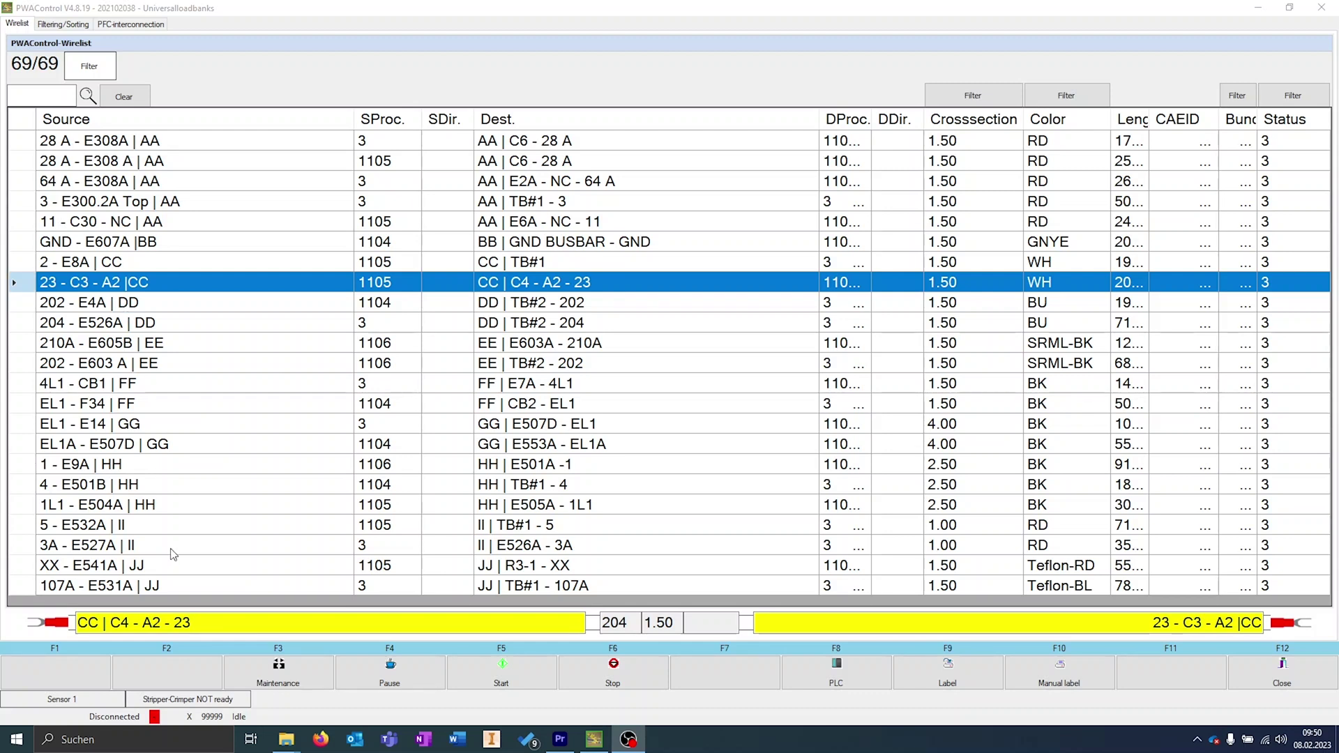
Start production from the selected white wire 23 - C3 - A2 |CC
{"action": "left_click", "coordinate": [511, 673]}
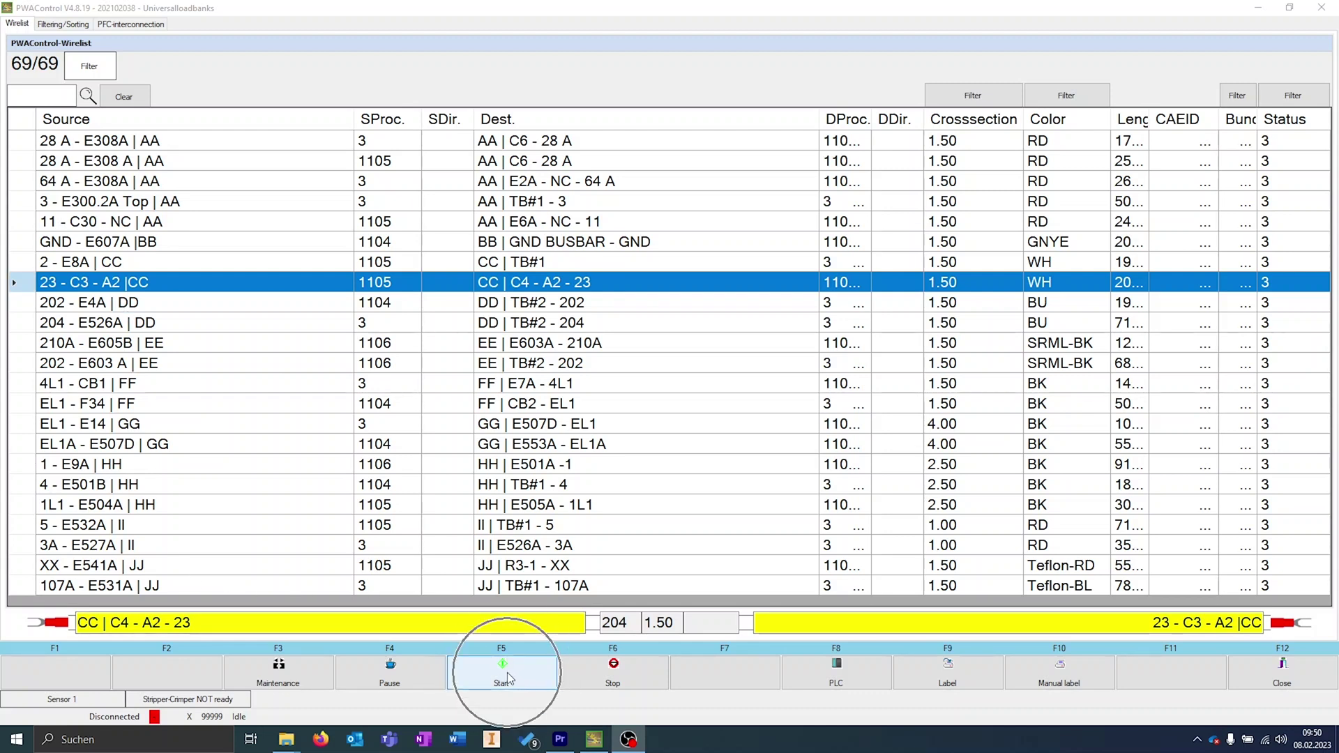
{"action": "left_click", "coordinate": [503, 675]}
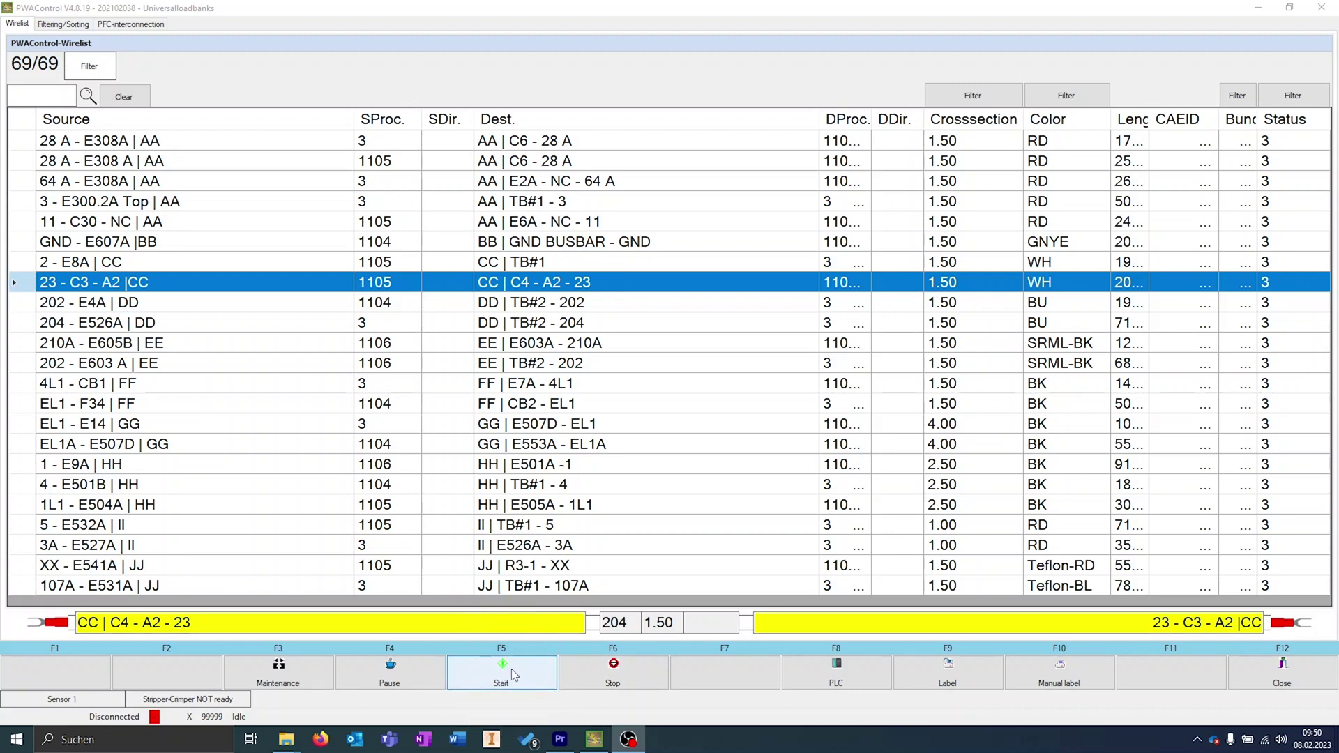
{"action": "left_click", "coordinate": [509, 669]}
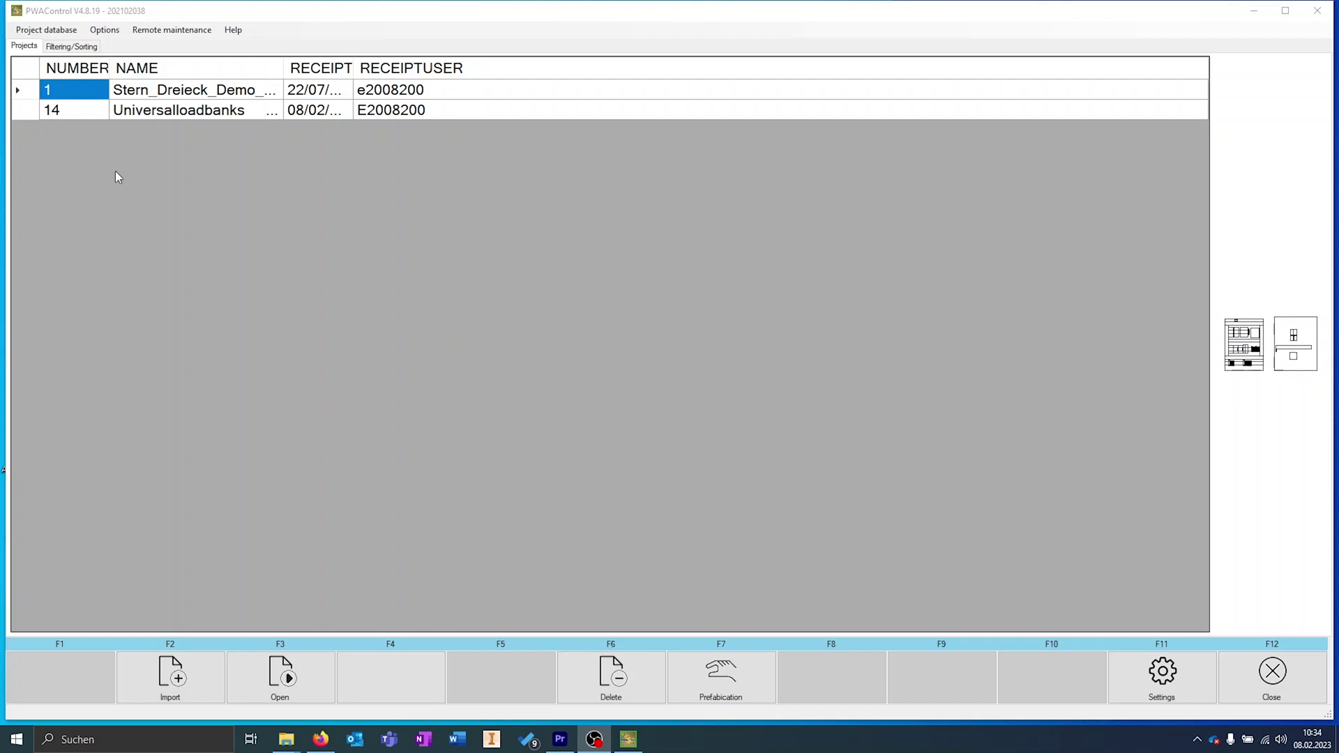
Open project 14, Universalloadbanks, from the project list and start processing its first two wires, IDs 2479 and 2480
{"action": "left_click", "coordinate": [21, 111]}
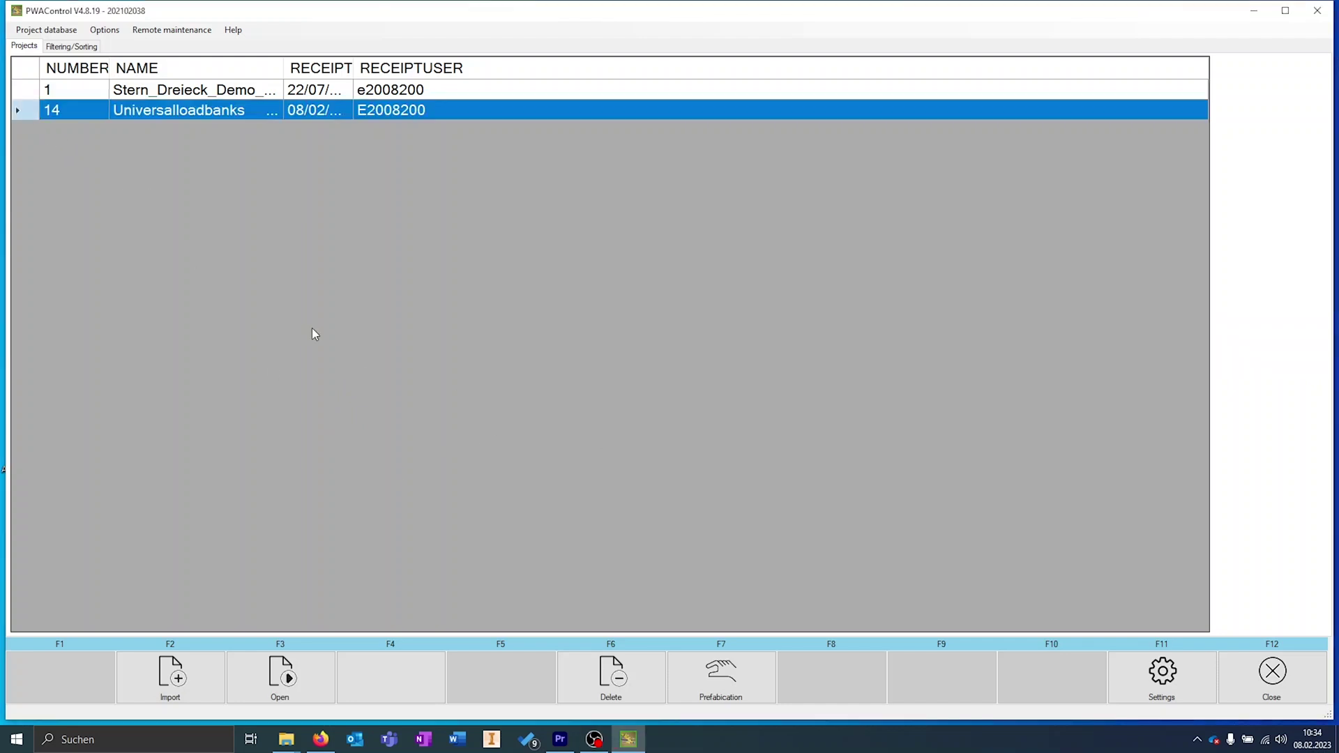
{"action": "left_click", "coordinate": [298, 687]}
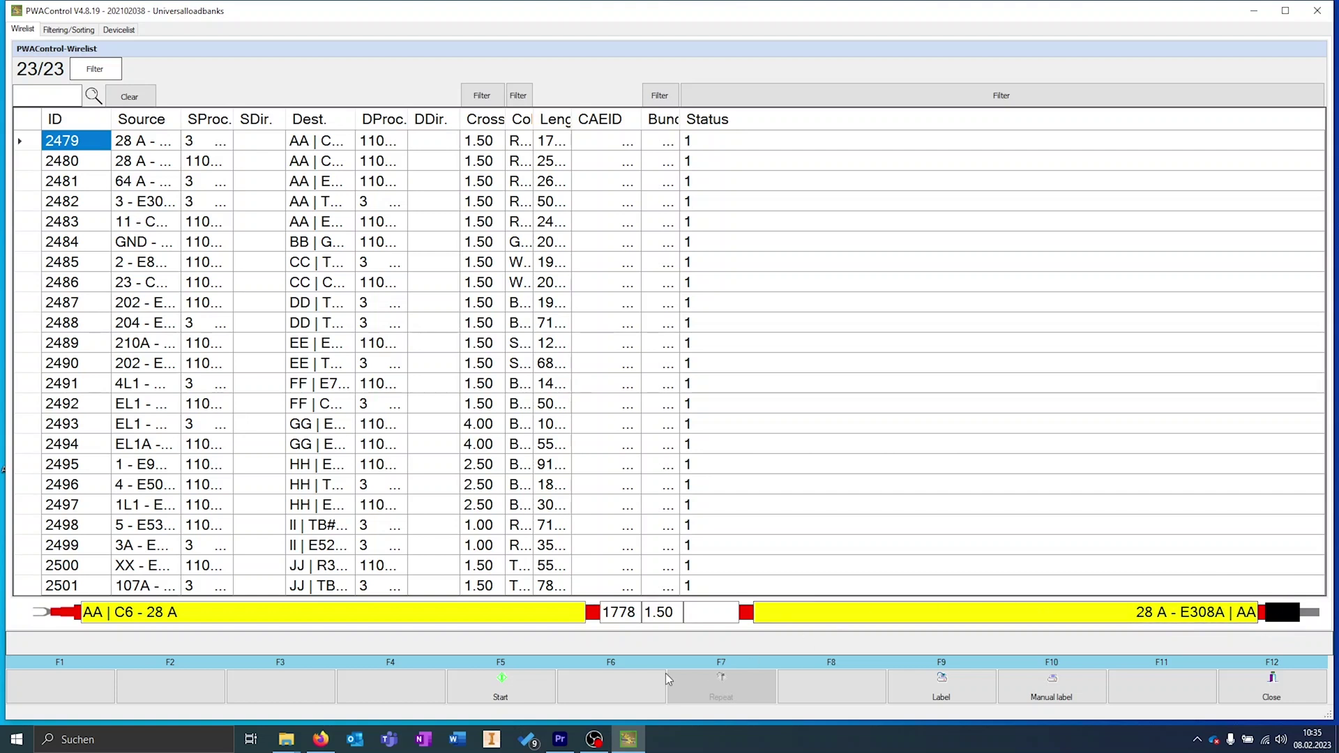
{"action": "left_click", "coordinate": [531, 696]}
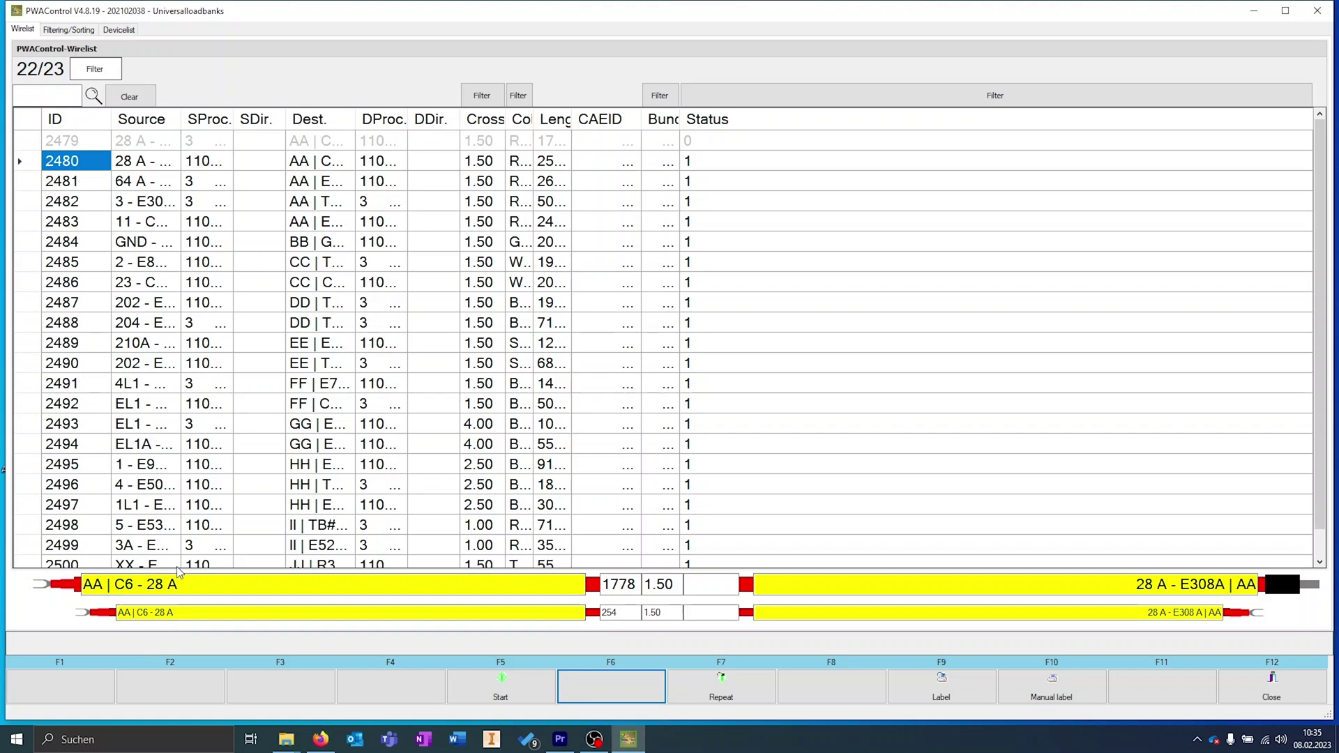
{"action": "left_click", "coordinate": [512, 697]}
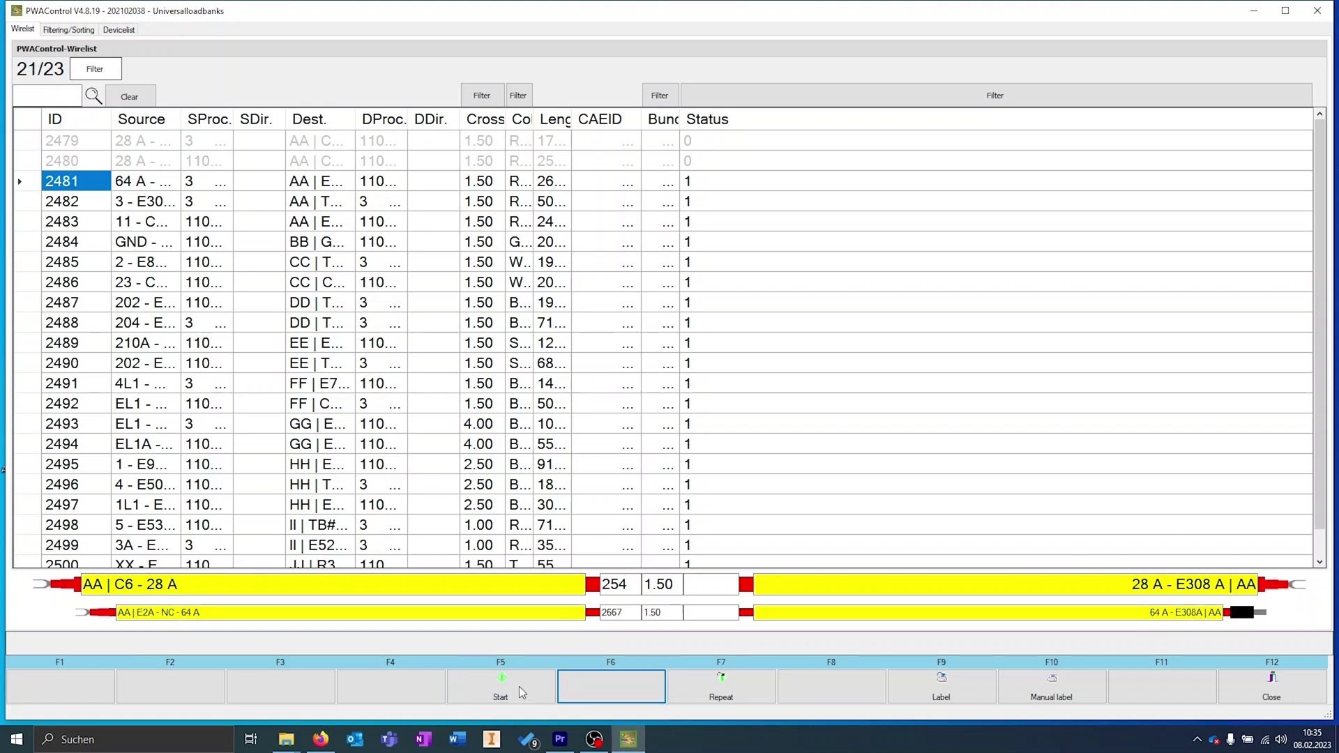